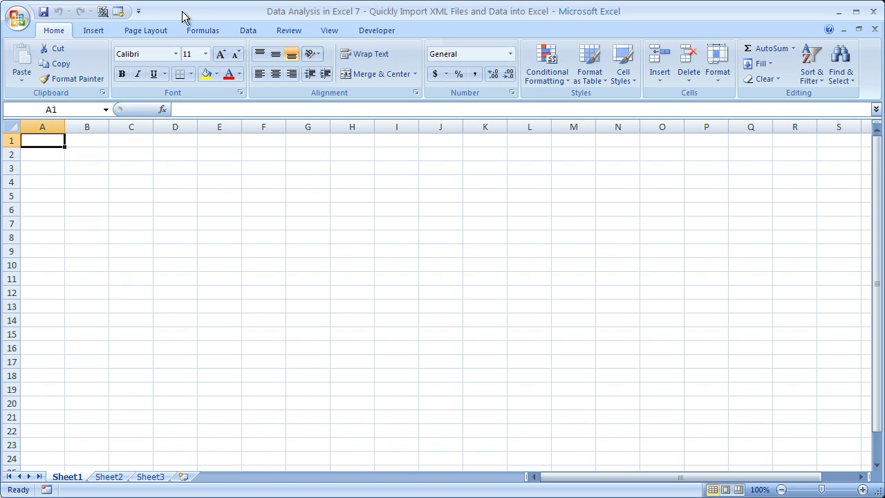
Set the worksheet zoom to 200% with the Alt+V, Z shortcut.
key(alt+v)
key(z)
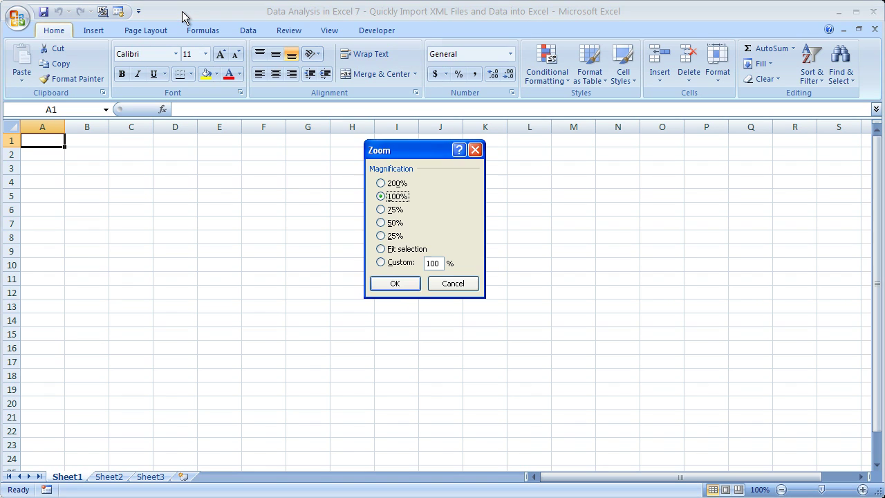
key(Up)
key(Return)
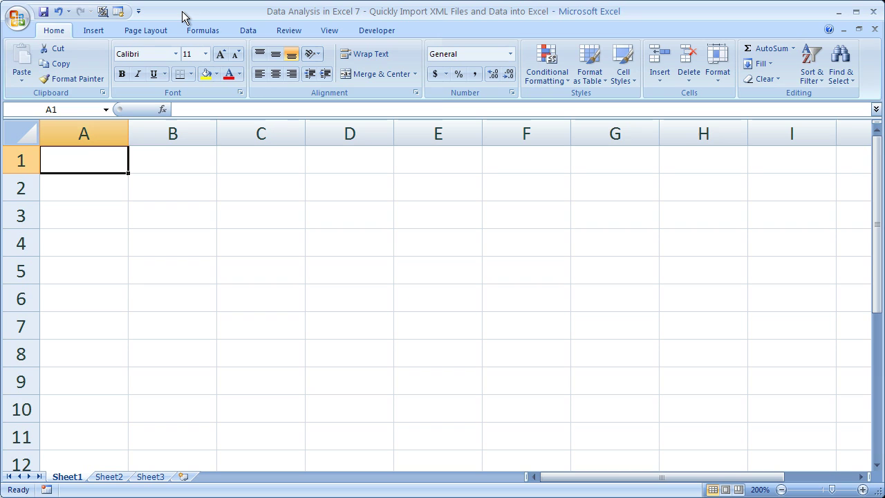
Select cells A1:D1 and then A1:A7 on the blank sheet, ending on cell A1.
drag(116, 167, 388, 141)
click(108, 163)
drag(108, 163, 99, 336)
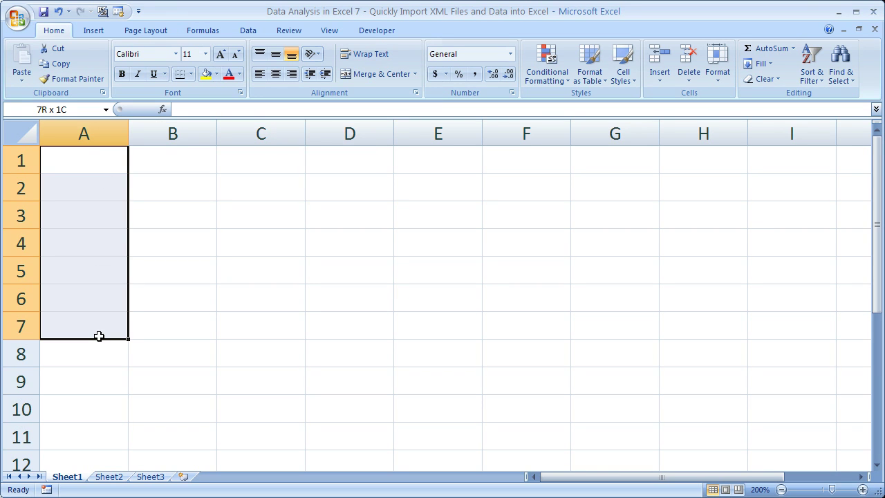
click(114, 154)
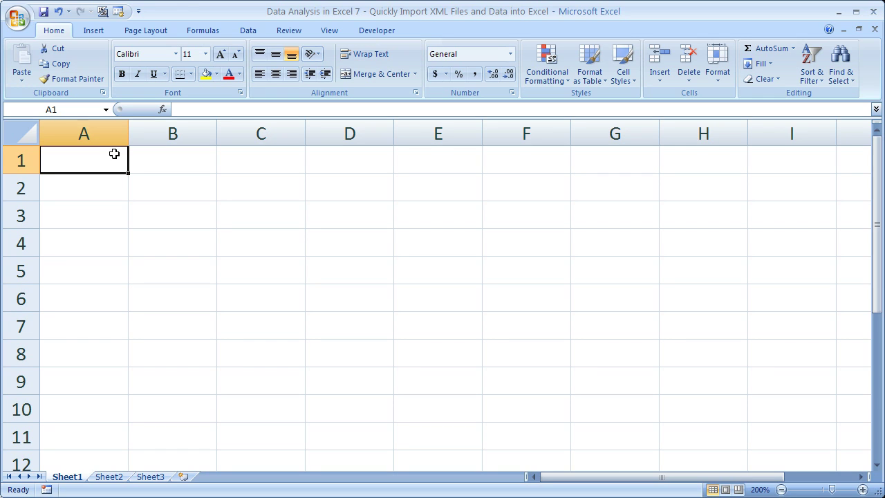
Choose Data > From Other Sources > From XML Data Import.
click(245, 33)
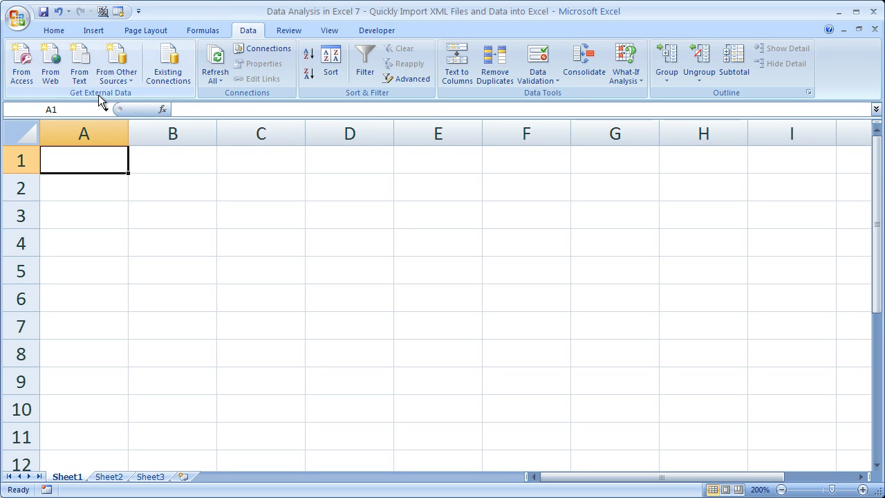
click(123, 64)
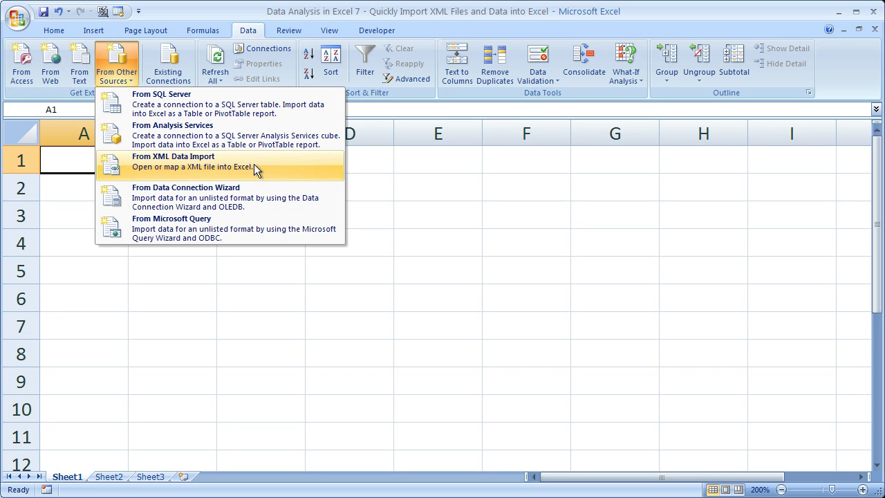
click(151, 169)
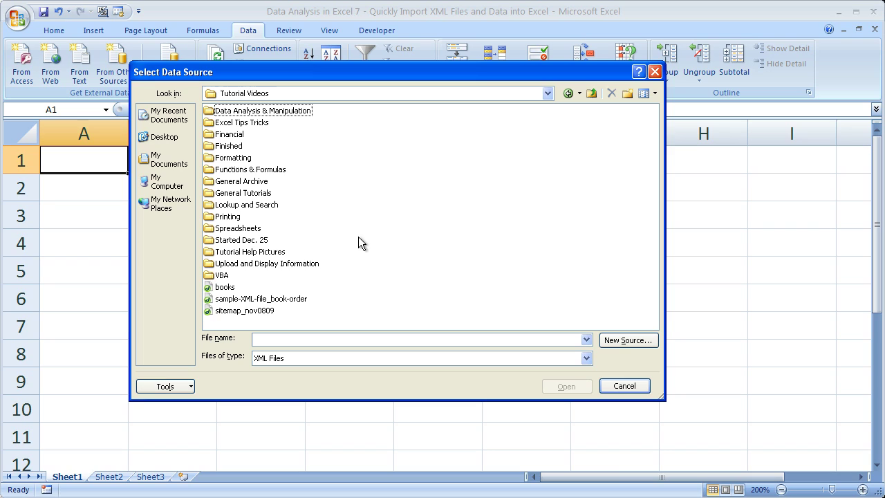
Keep XML Files as the file type and open the books file in Select Data Source.
click(586, 358)
click(586, 360)
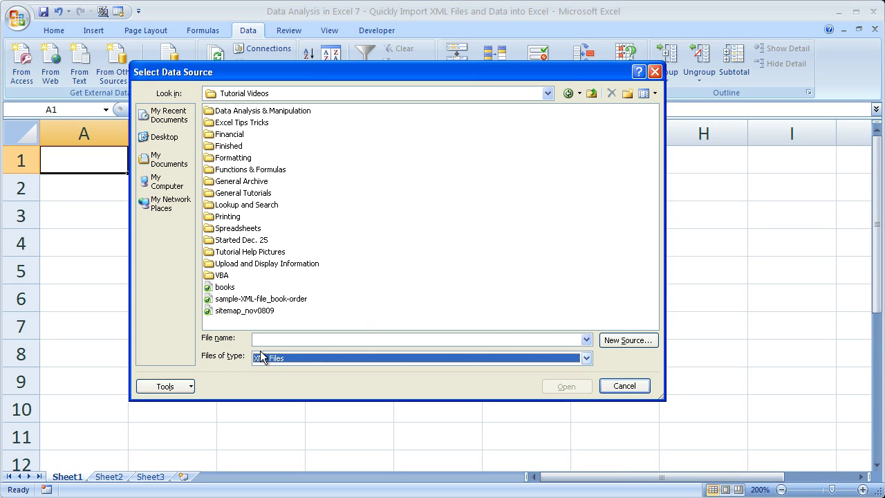
click(227, 287)
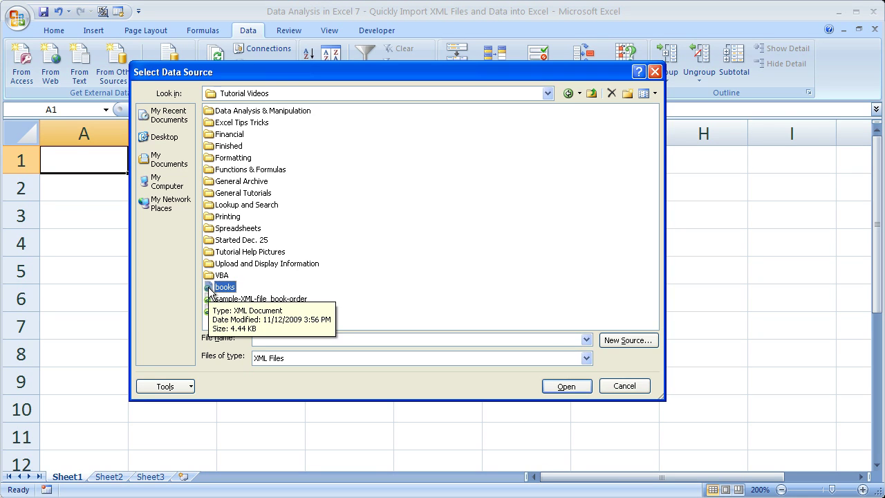
double_click(210, 288)
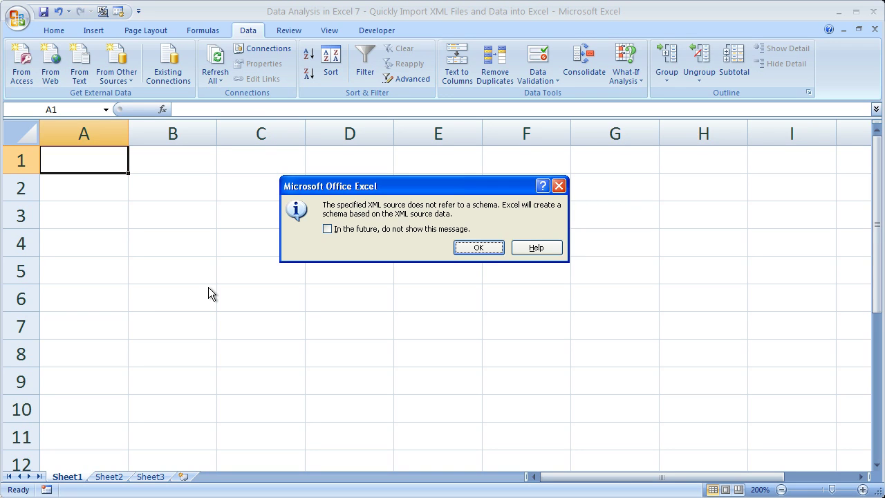
Leave the hide-message box unticked and accept the schema notice with OK.
click(328, 230)
click(327, 229)
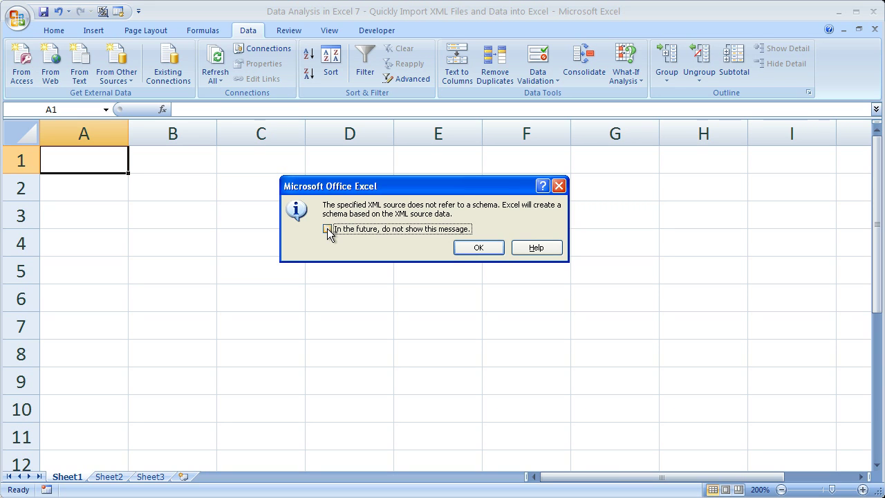
click(479, 250)
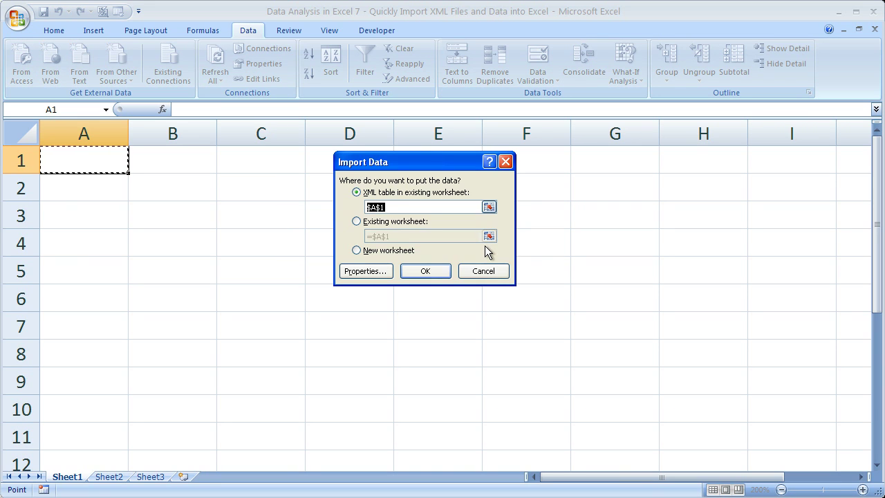
Try B2, C3, C4, B4 and B3 as the table destination, then settle on Sheet1!$A$1.
click(173, 181)
click(277, 225)
click(226, 247)
click(184, 245)
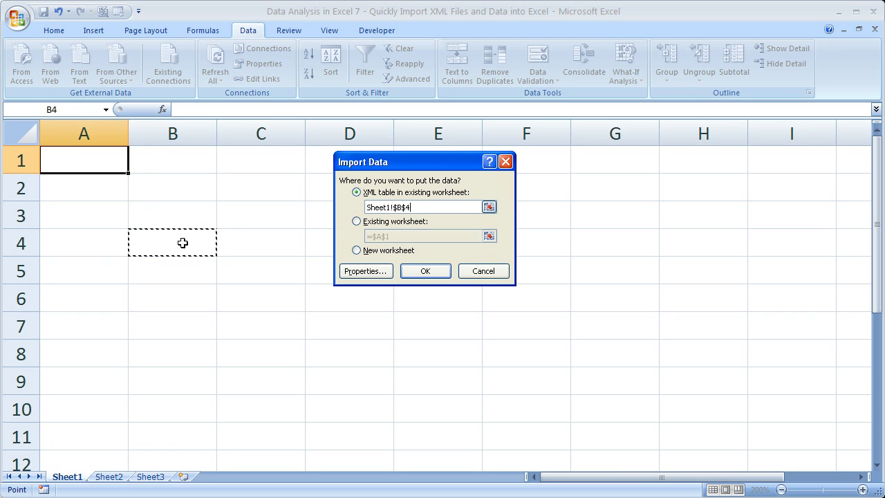
click(162, 209)
click(92, 162)
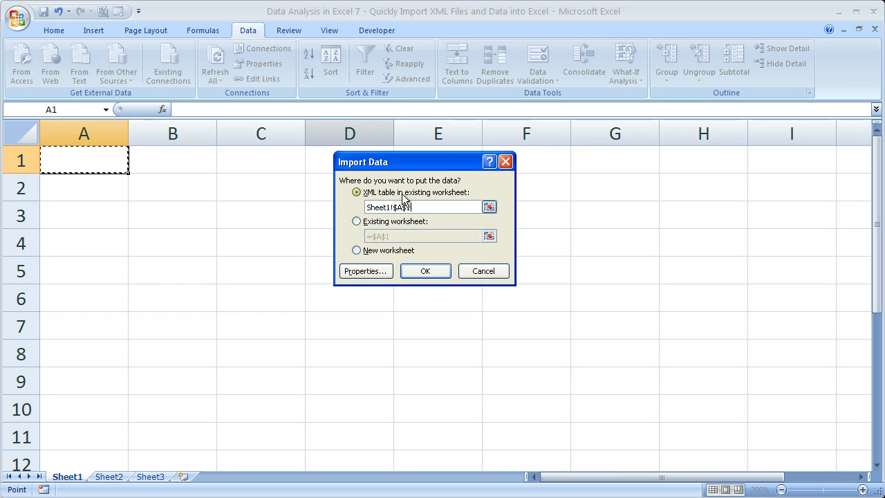
Review the catalog_Map XML properties, keep Overwrite existing data, and import the table at A1.
click(354, 272)
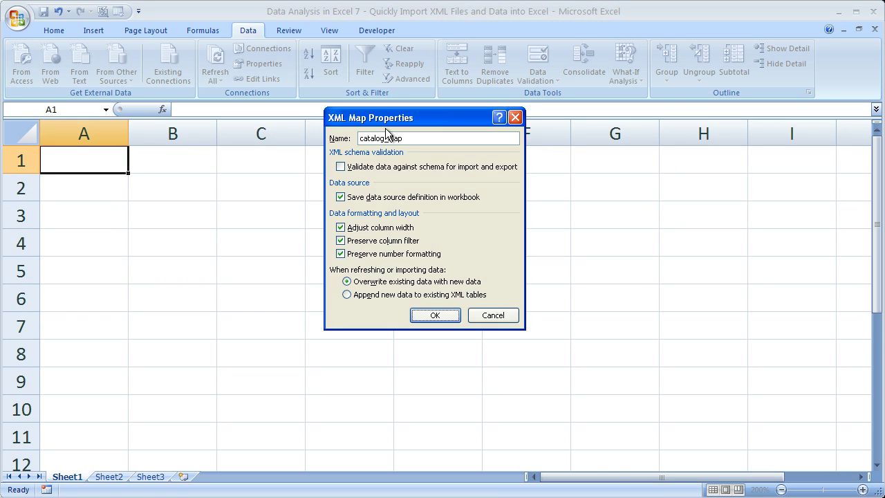
drag(385, 115, 409, 135)
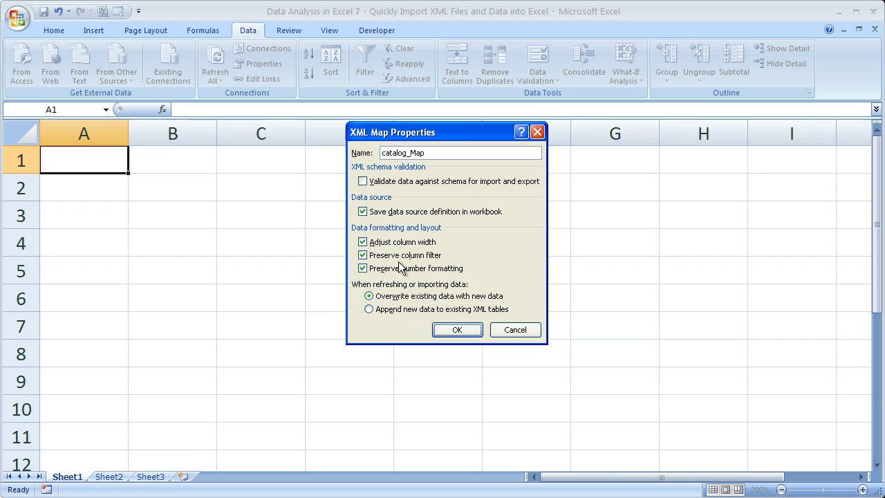
click(455, 331)
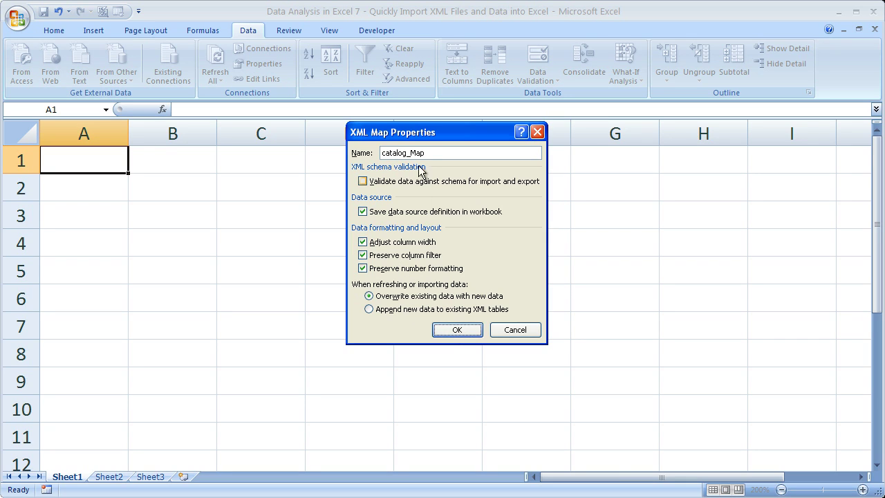
drag(434, 152, 371, 155)
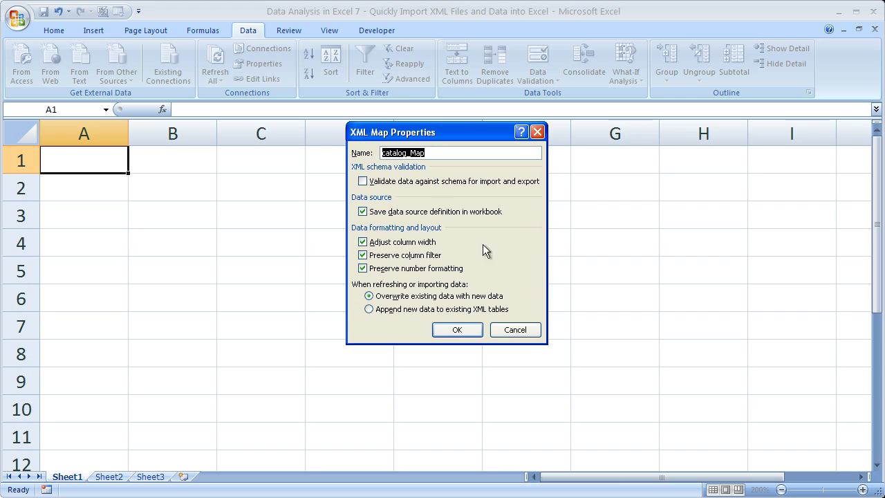
click(443, 311)
click(439, 297)
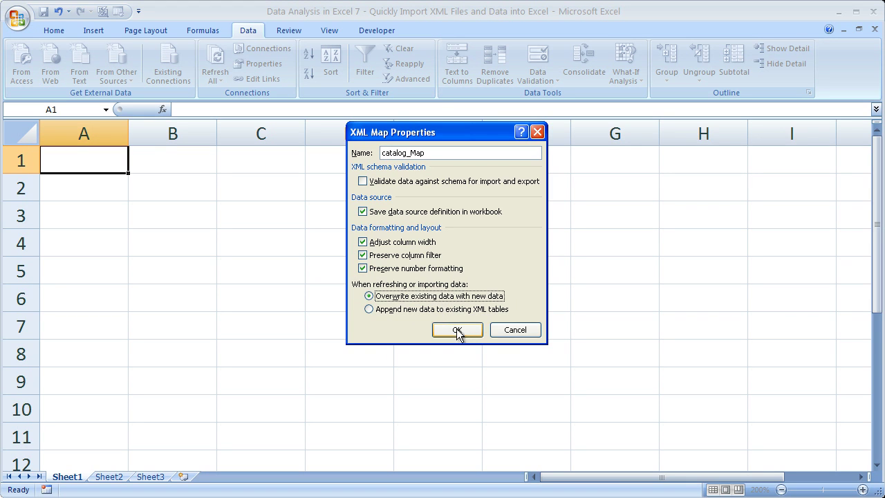
click(456, 329)
click(452, 287)
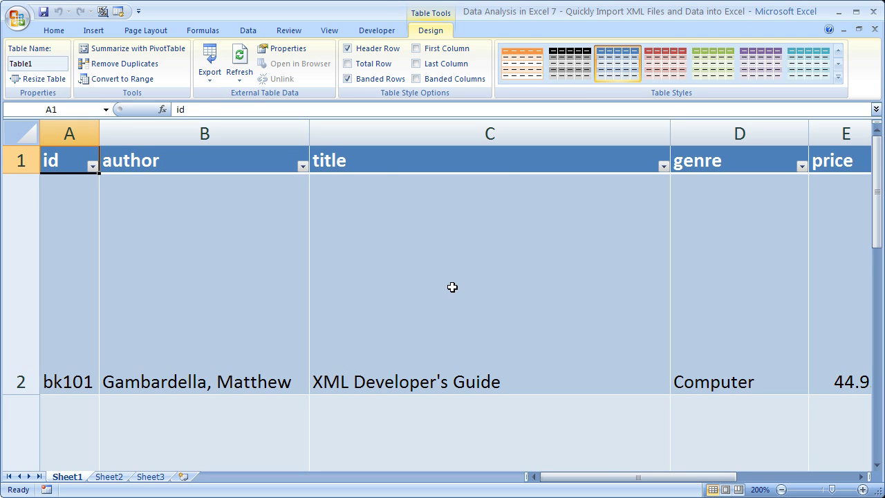
Set the worksheet zoom back to 100%.
key(alt+v)
key(z)
key(1)
key(Return)
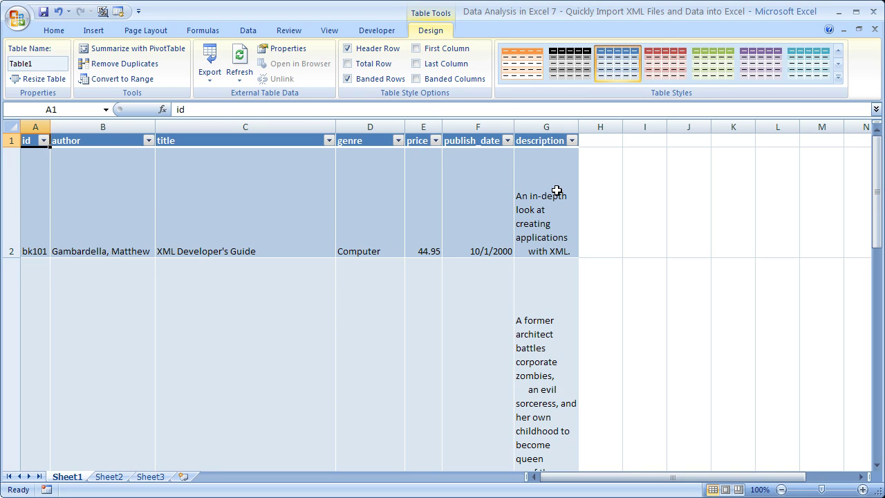
Select the table's data rows and turn off Wrap Text on the Home tab.
click(556, 190)
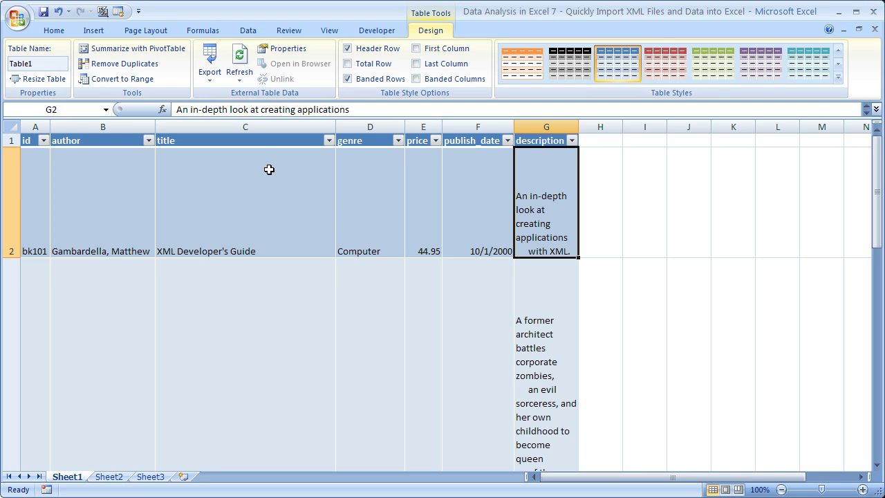
key(ctrl+shift+Left)
key(ctrl+shift+Down)
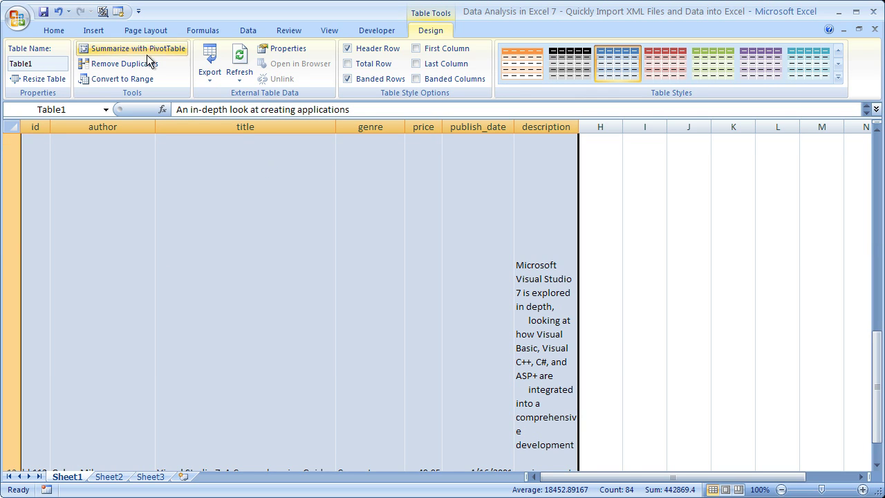
click(56, 28)
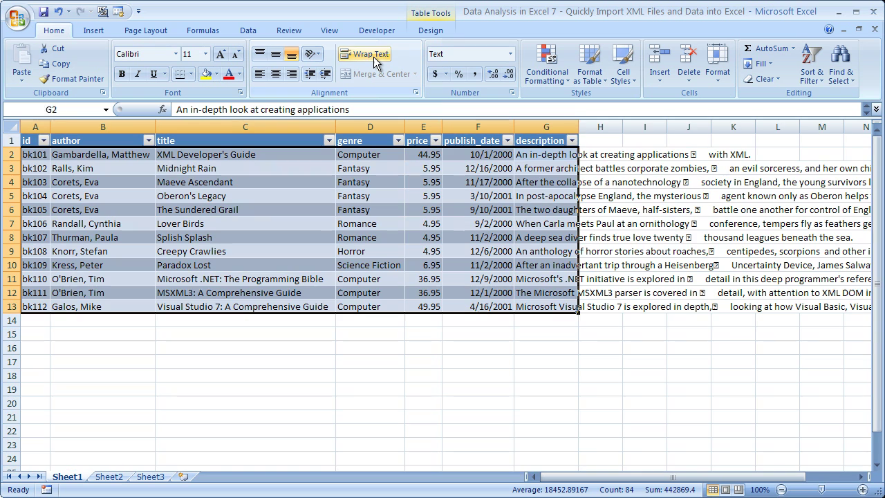
click(373, 61)
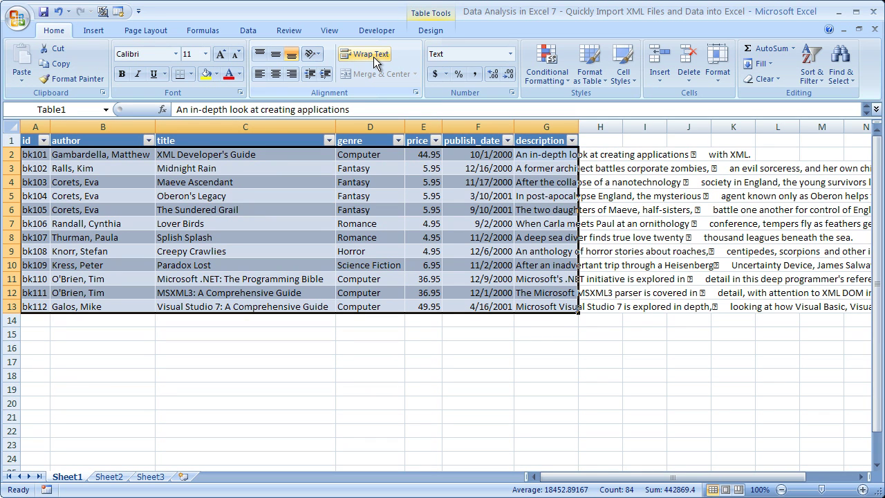
Select the description column G2:G13, then click an empty cell to deselect.
click(603, 158)
click(549, 156)
drag(550, 155, 536, 307)
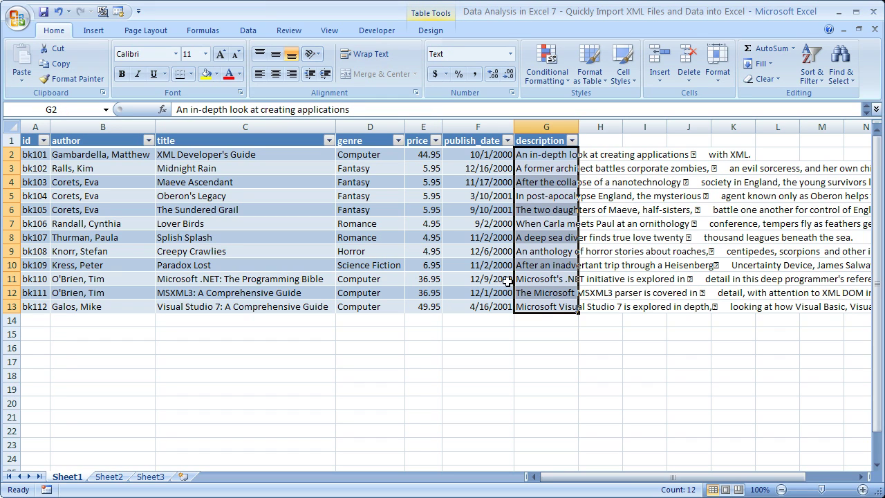
click(82, 321)
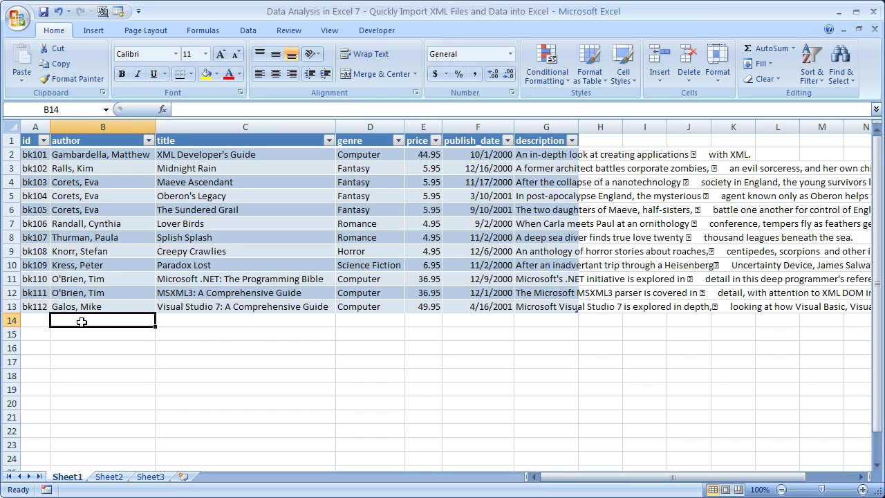
click(202, 194)
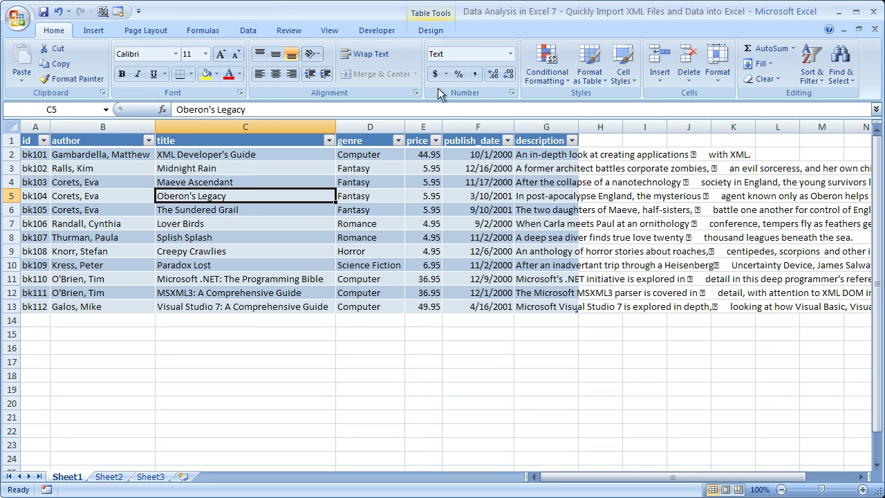
click(430, 30)
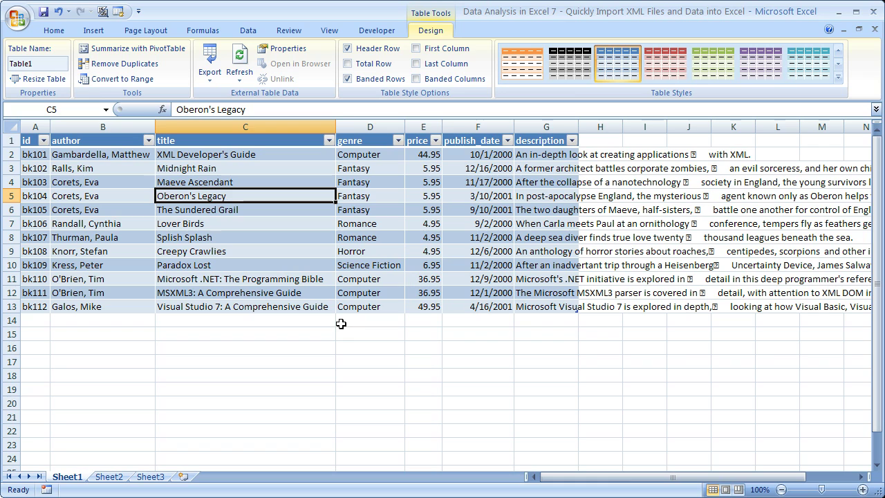
click(233, 333)
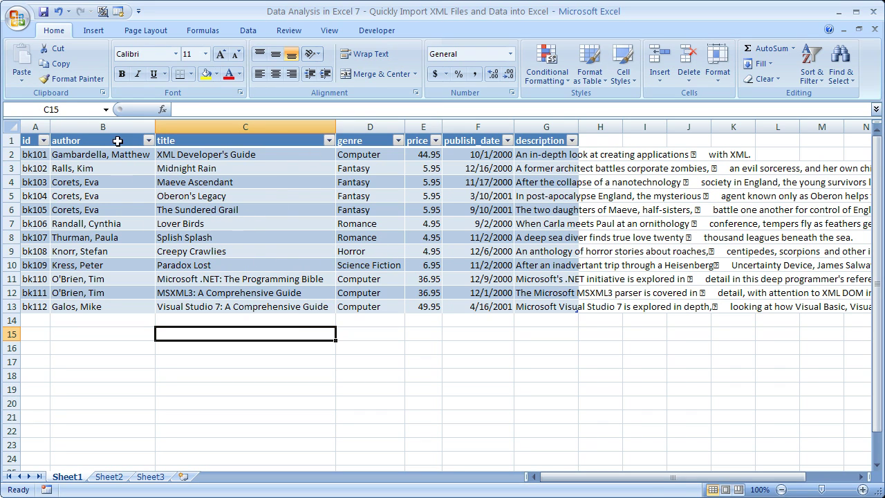
drag(119, 142, 110, 304)
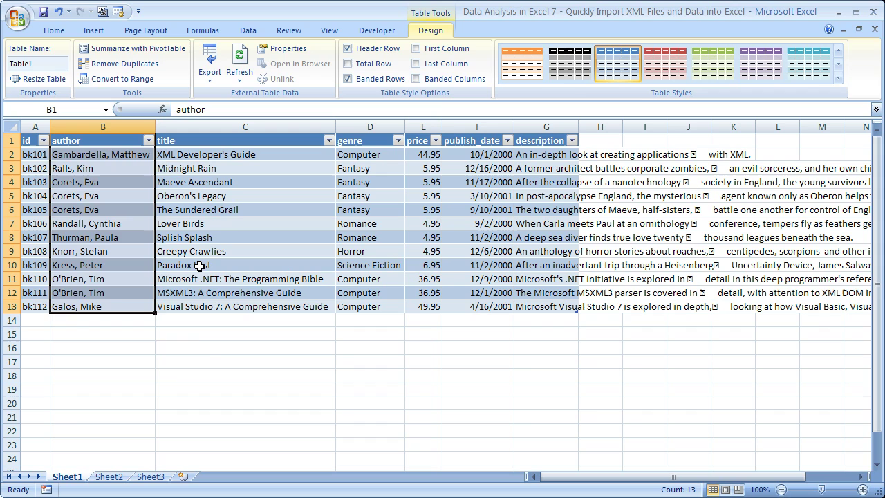
click(208, 354)
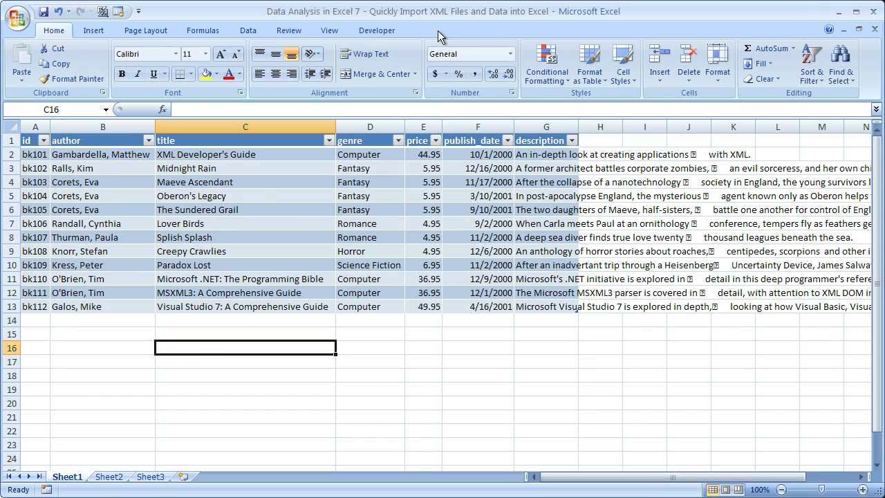
Open the XML Source pane and check the mapped column for each element from id through description.
click(377, 29)
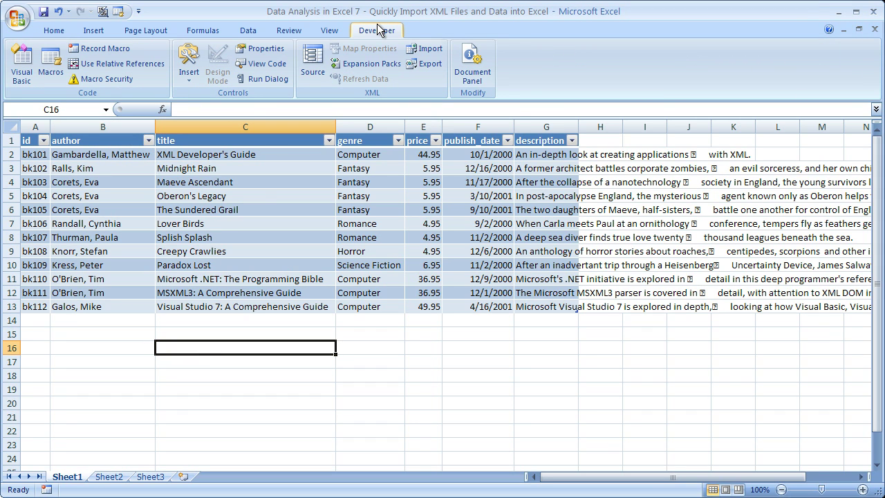
click(312, 62)
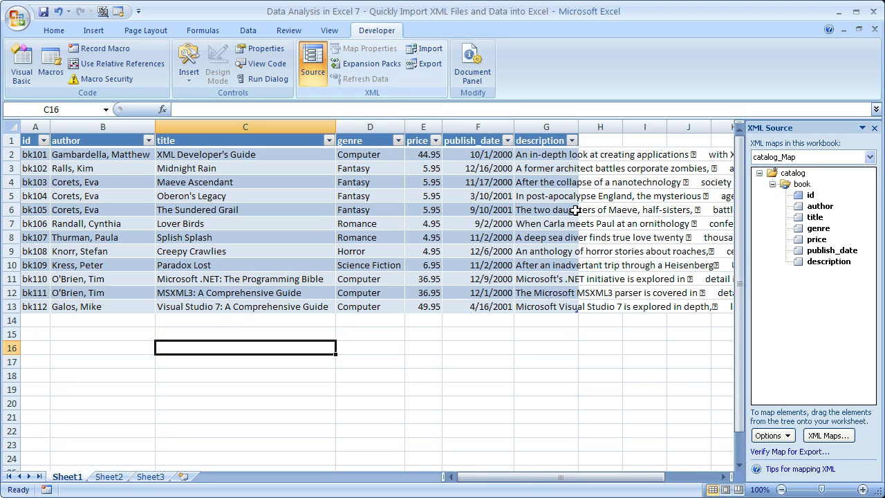
click(811, 196)
click(819, 207)
click(815, 217)
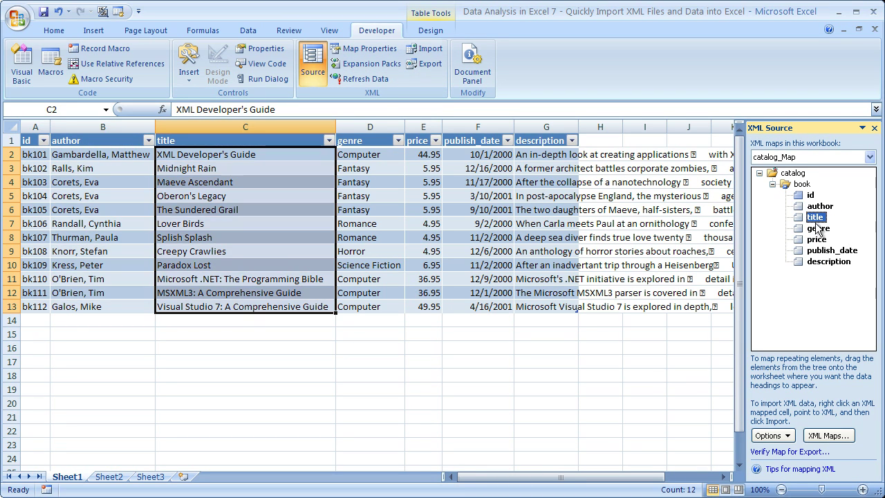
click(817, 228)
click(816, 240)
click(816, 251)
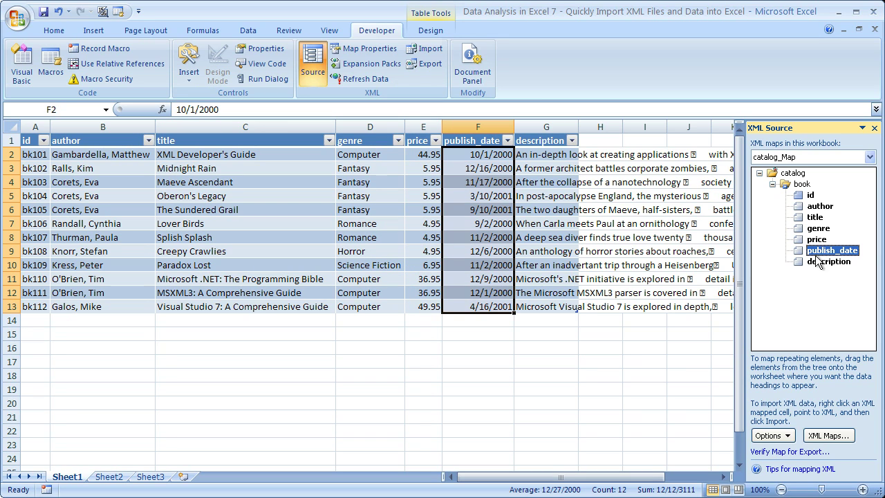
click(817, 262)
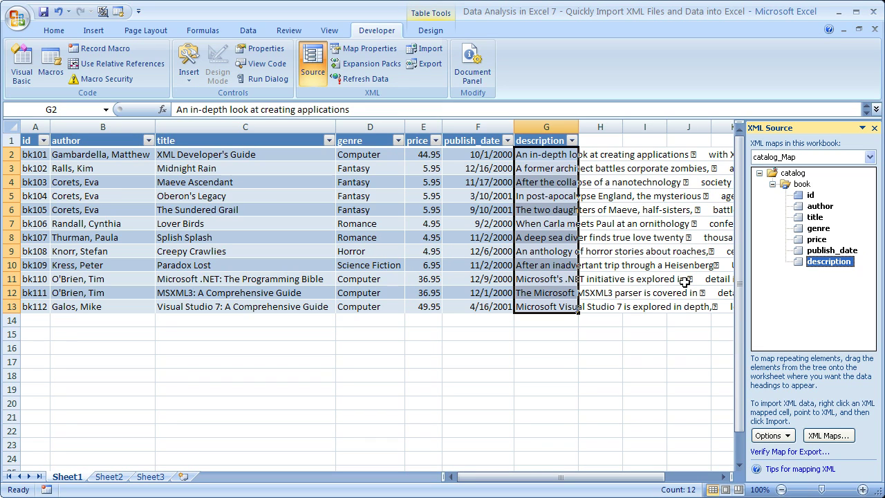
Close the XML Source pane, then confirm the Show Developer tab setting in Excel Options.
click(874, 129)
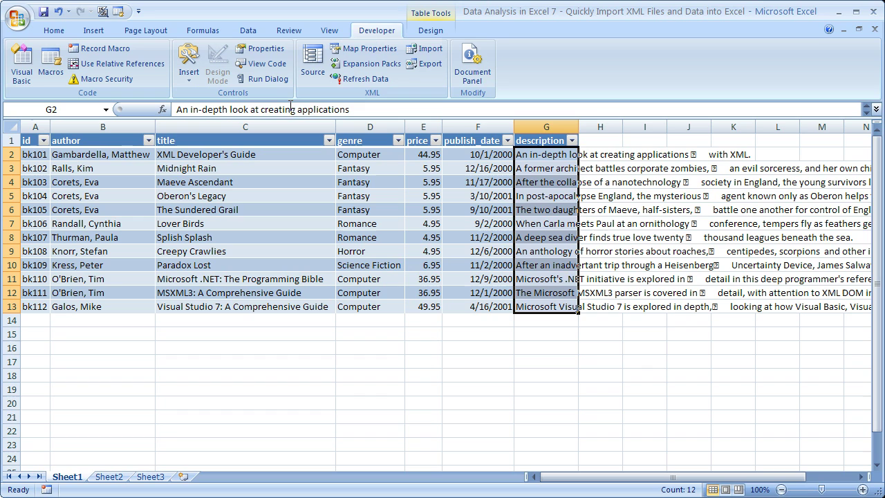
click(18, 21)
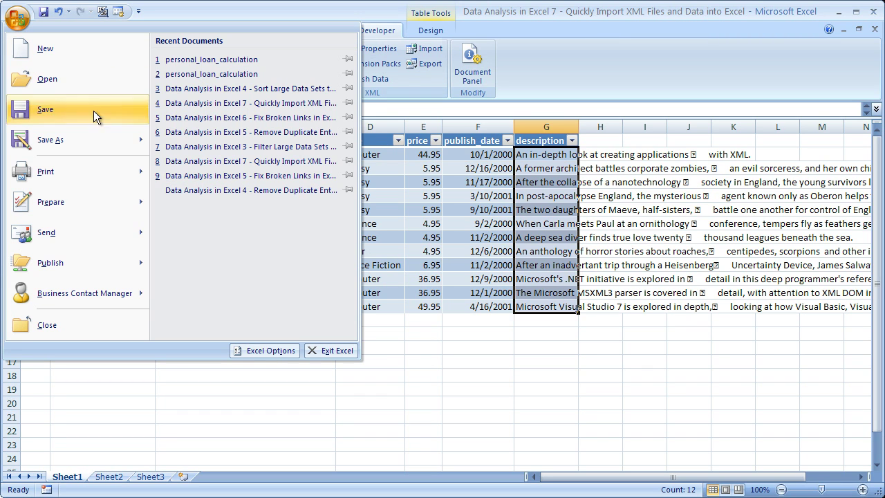
click(268, 351)
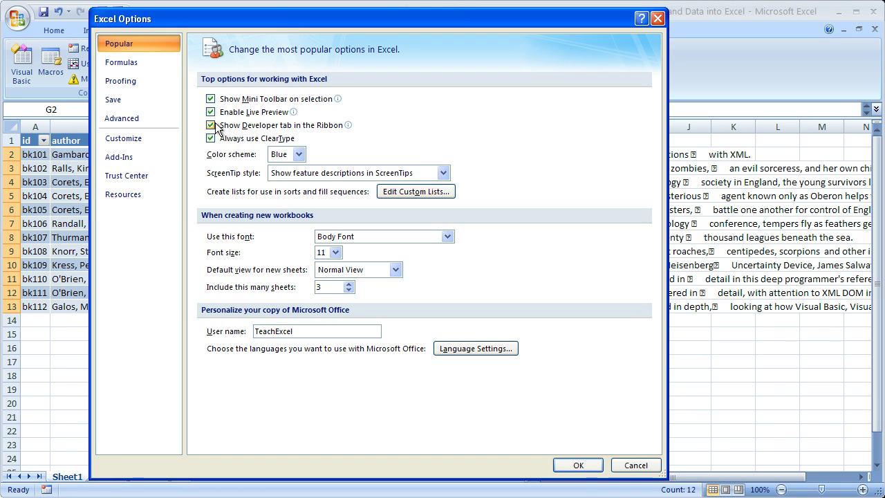
click(575, 464)
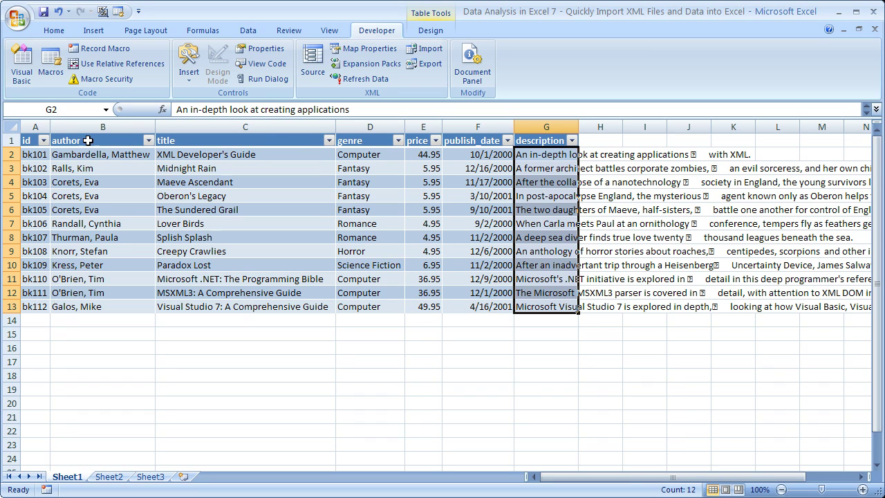
click(328, 140)
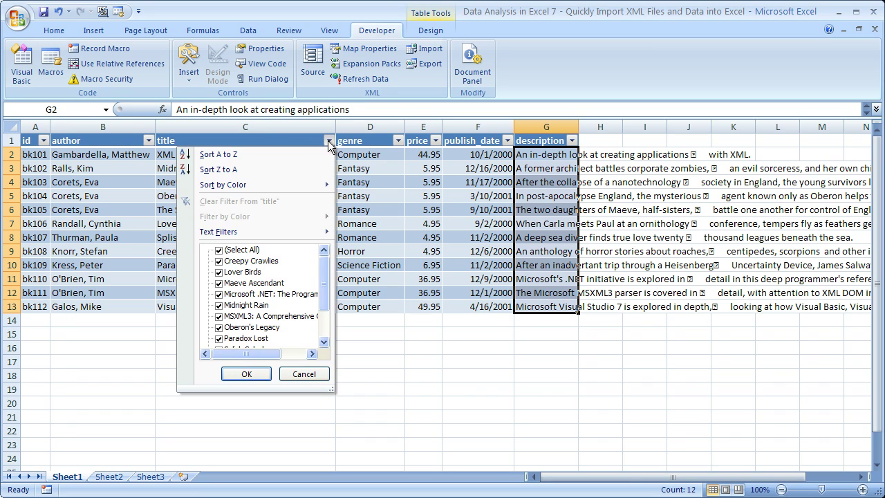
click(370, 352)
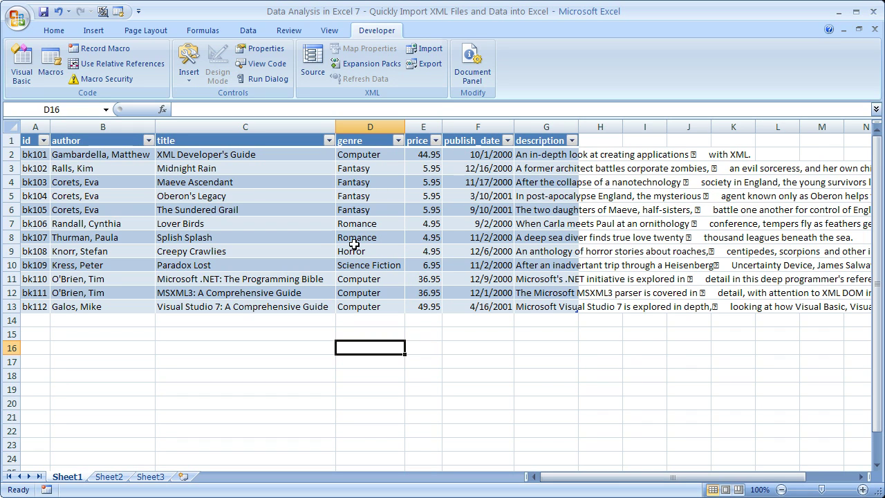
On Sheet2, import the books XML file, accept the schema notice, and choose Existing worksheet =$A$1.
click(111, 477)
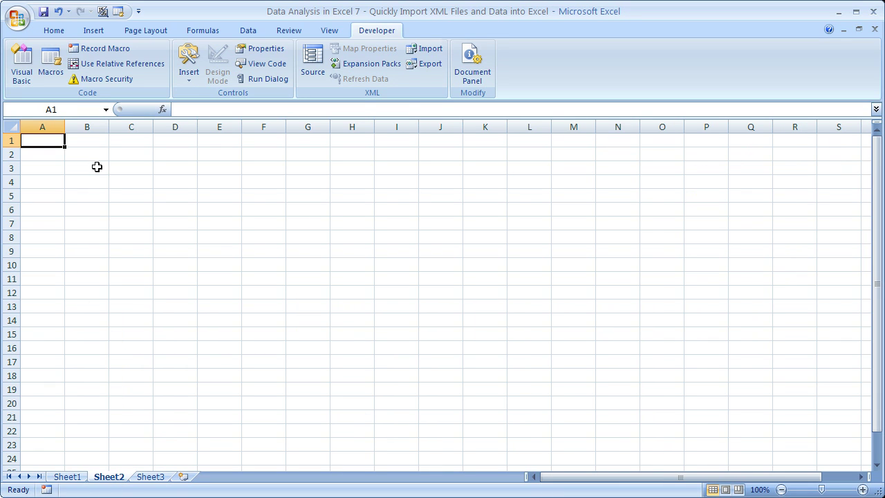
click(253, 31)
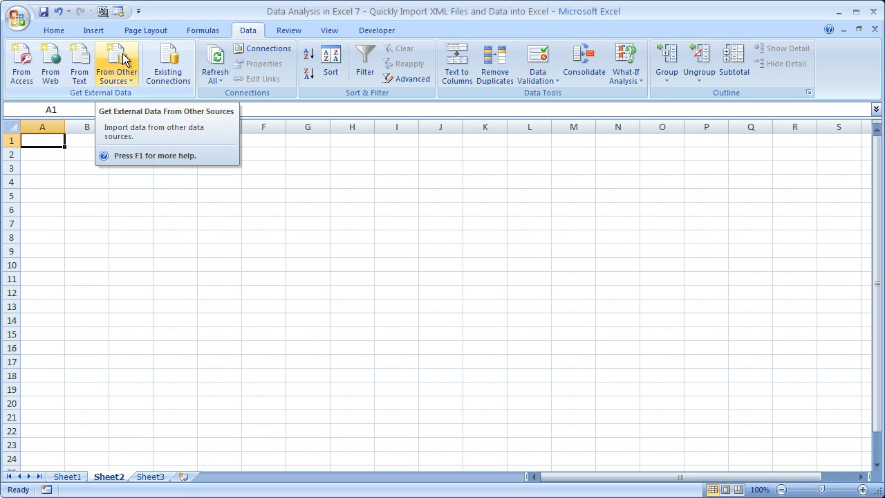
click(122, 54)
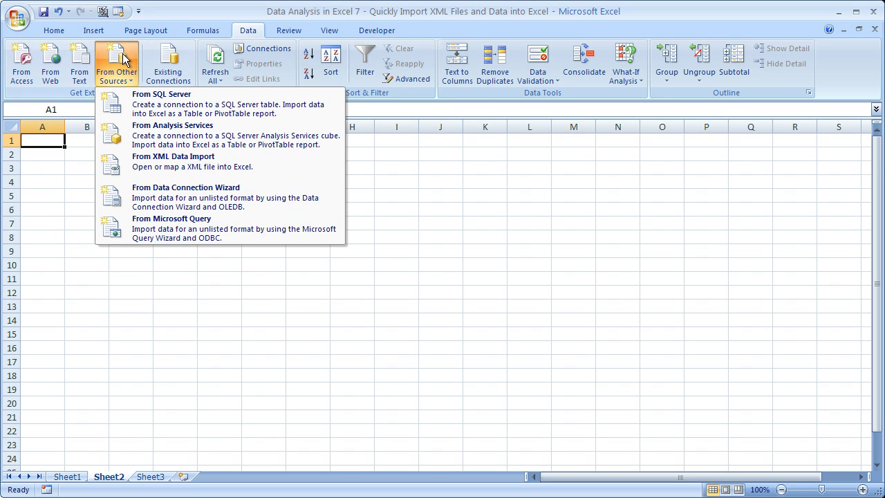
click(151, 159)
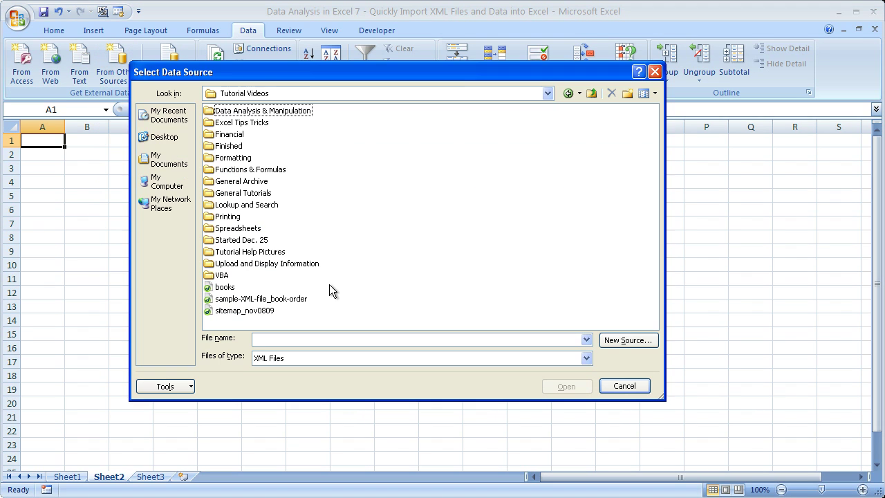
double_click(219, 288)
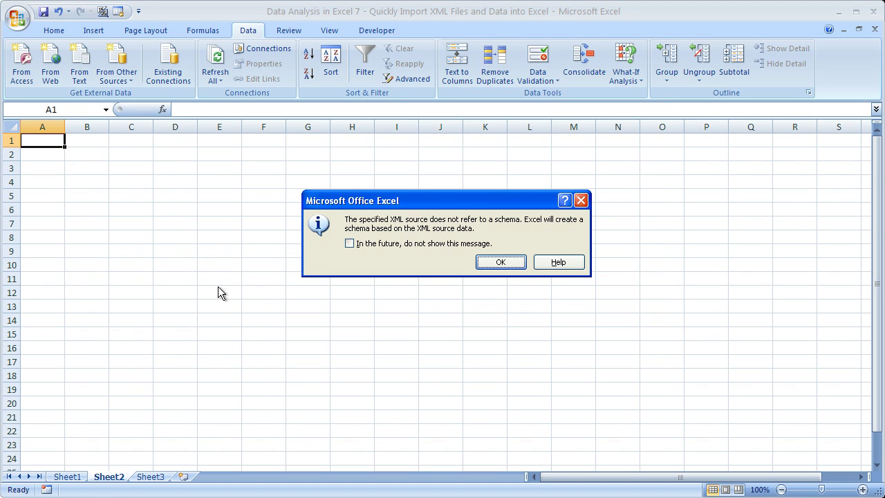
click(500, 262)
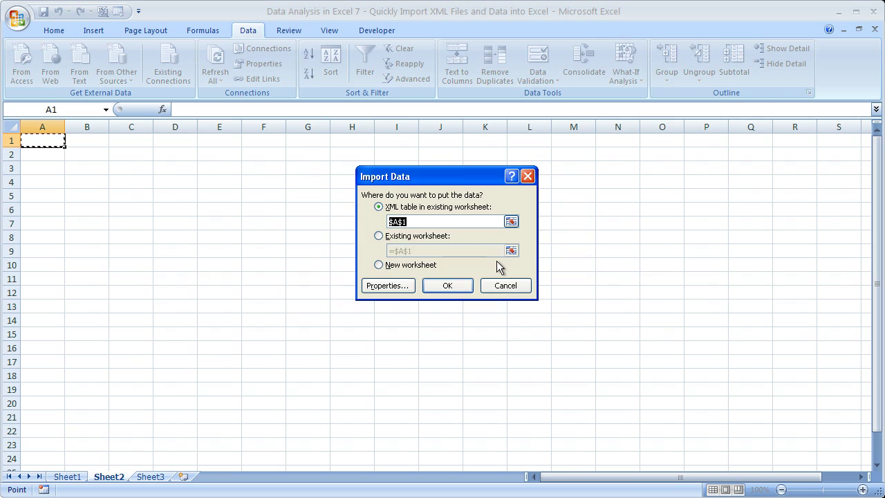
click(379, 237)
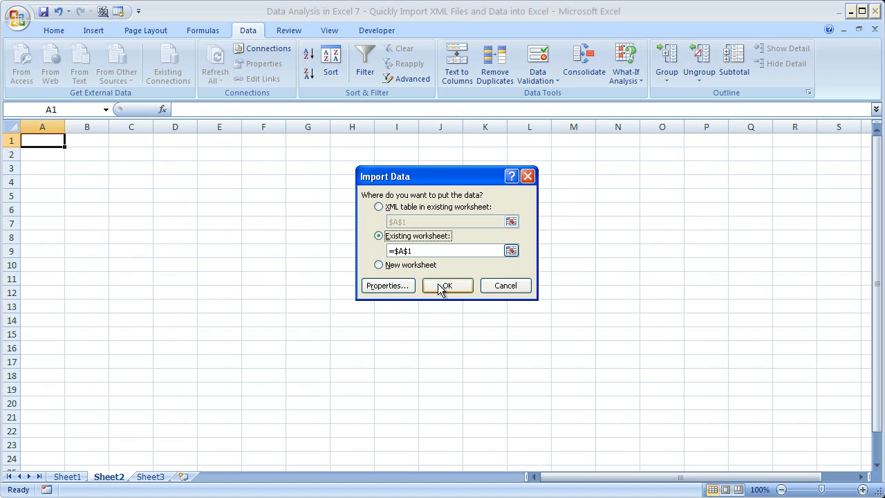
click(405, 286)
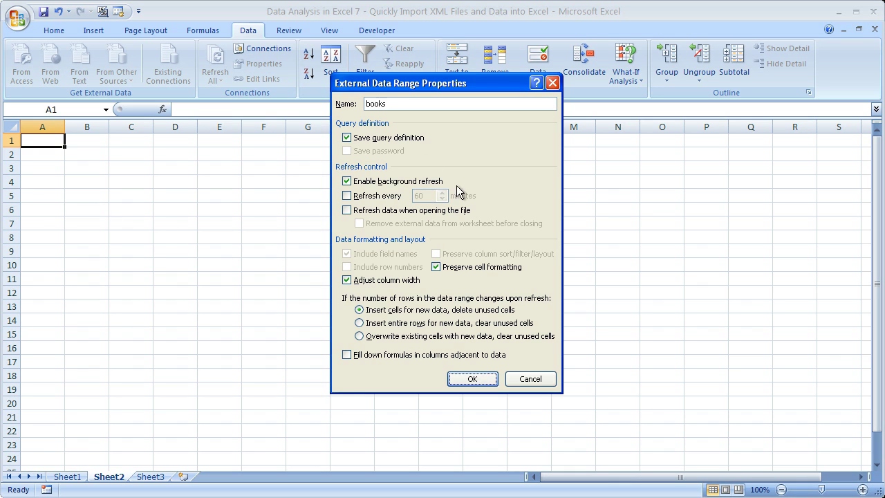
click(347, 138)
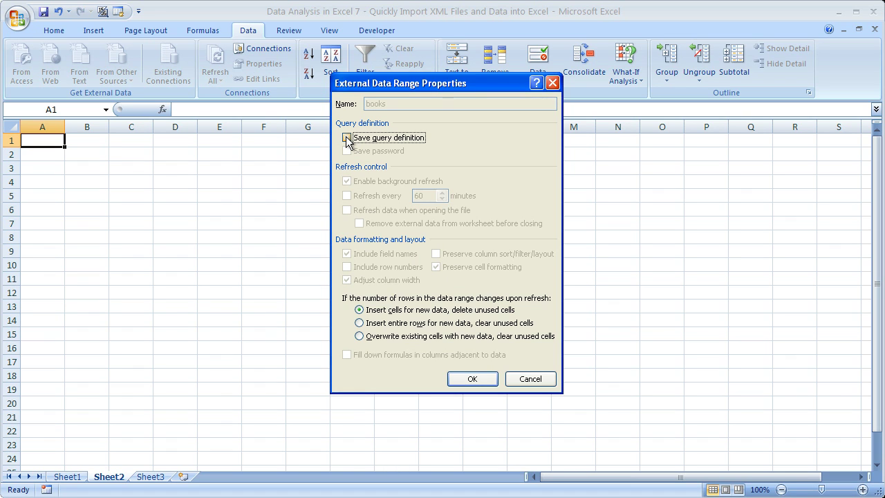
click(347, 139)
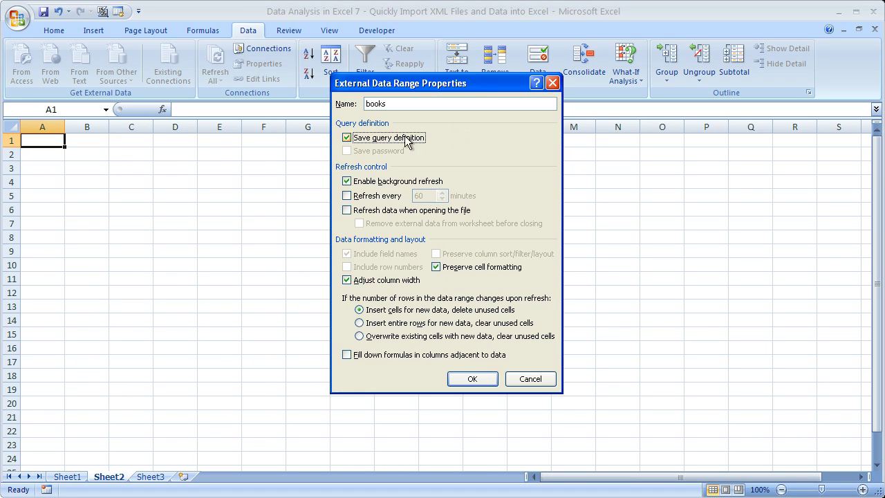
click(350, 138)
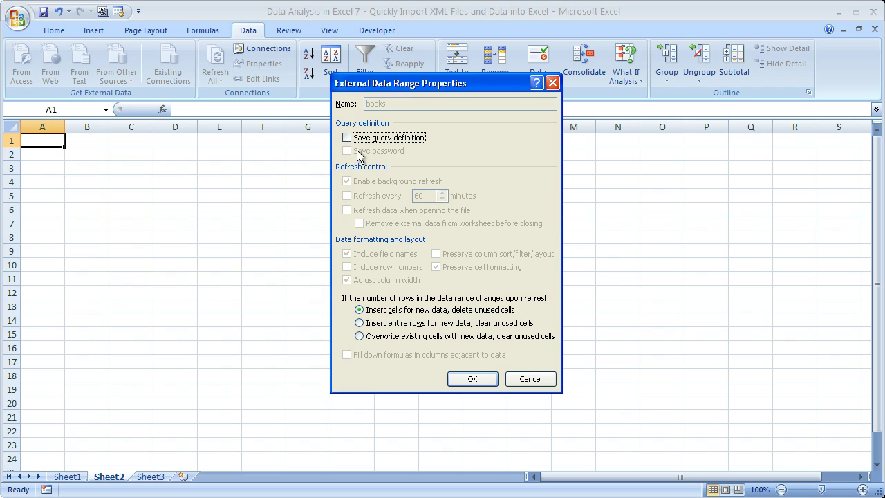
click(347, 139)
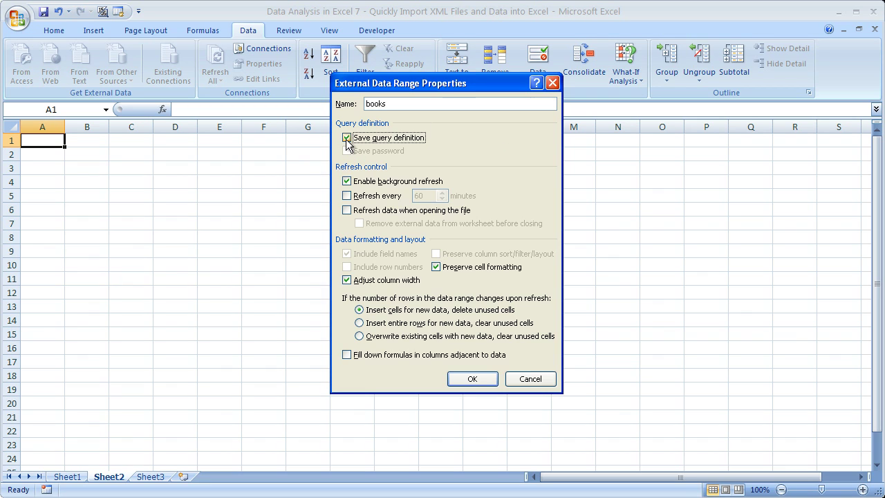
click(347, 196)
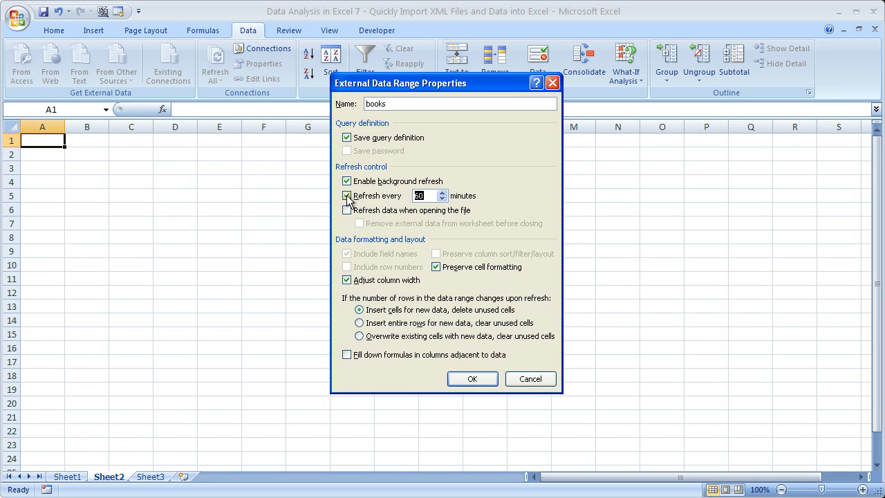
text(1)
click(347, 197)
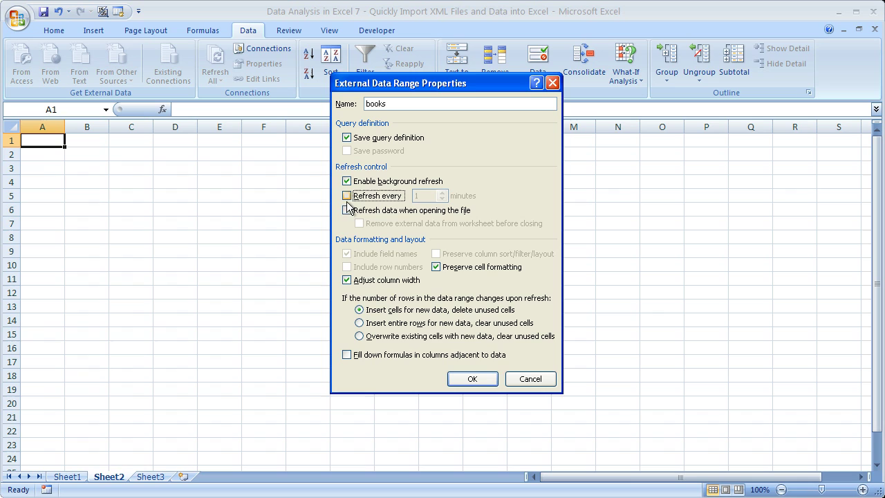
click(347, 282)
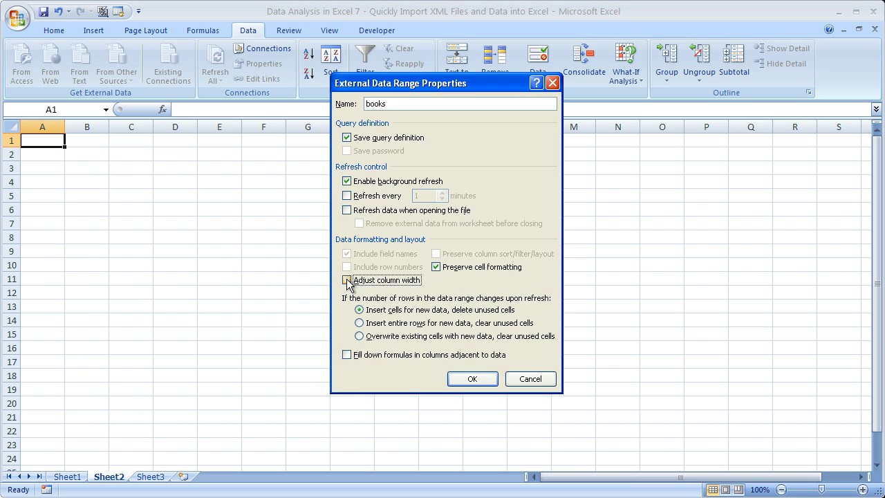
click(347, 280)
click(459, 375)
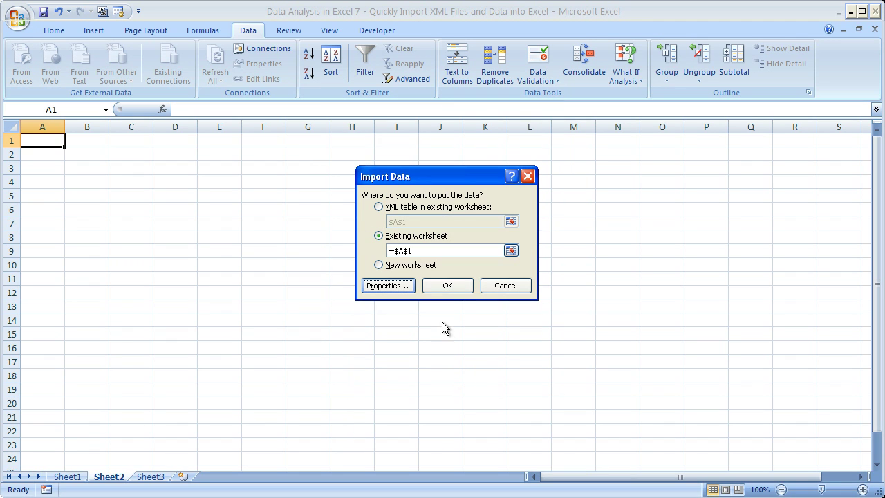
Import the books onto Sheet2 at A1, turn off Wrap Text across the range, then return to Sheet1.
click(449, 286)
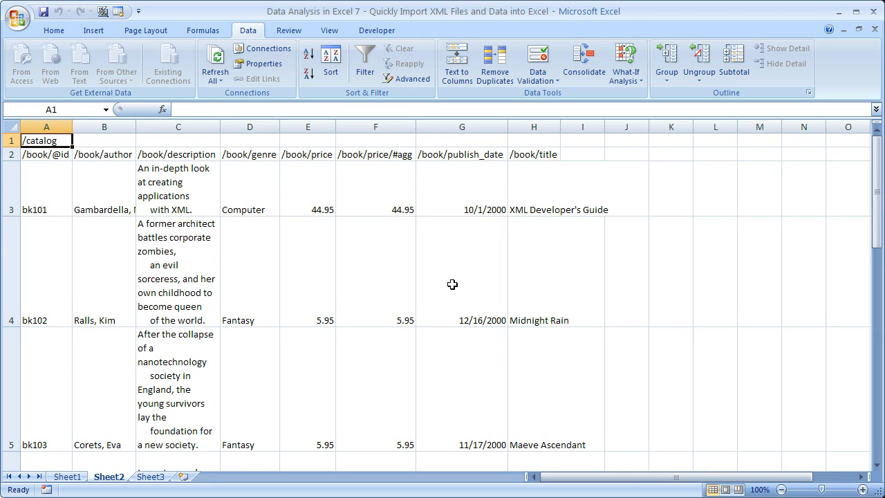
key(ctrl+shift+End)
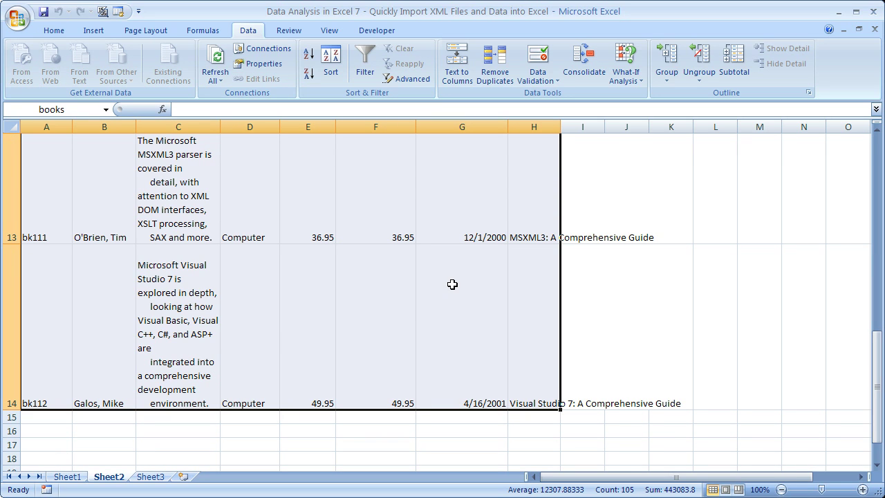
click(53, 30)
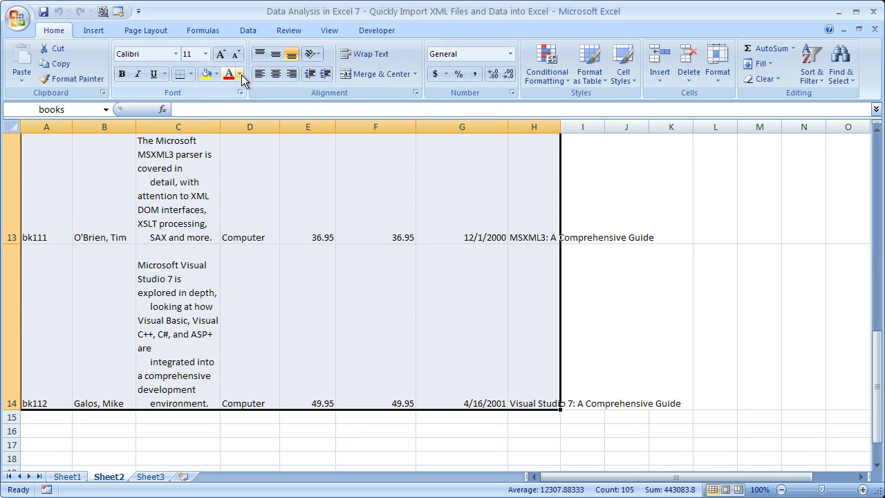
click(371, 54)
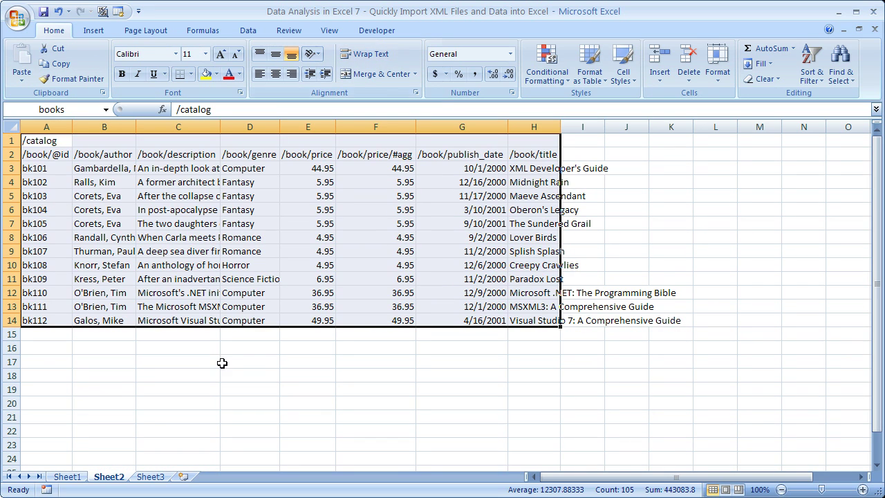
click(221, 363)
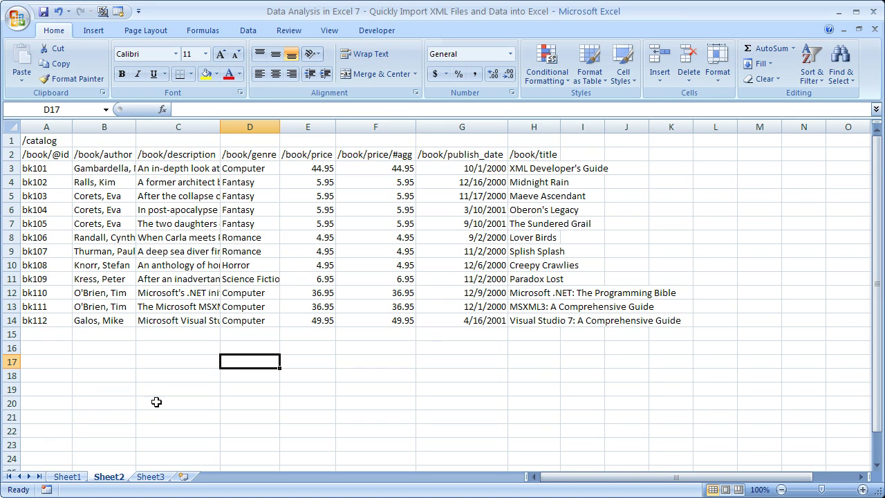
click(68, 477)
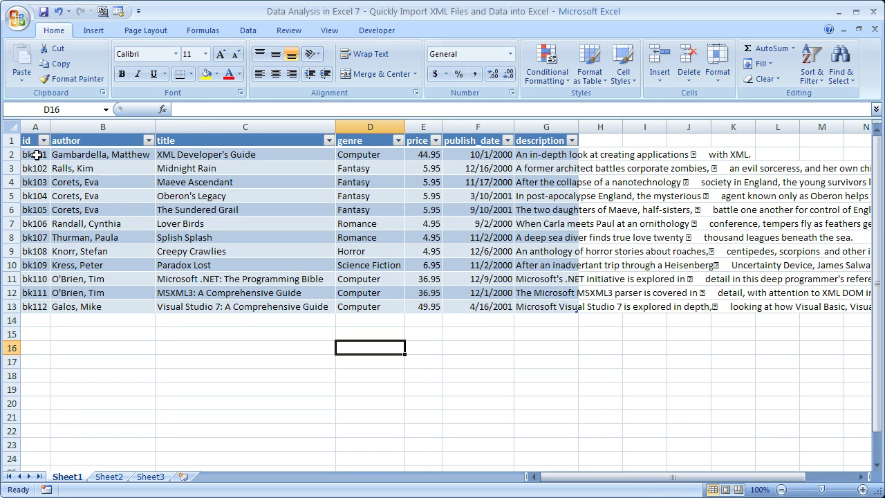
drag(37, 155, 39, 306)
key(alt+a)
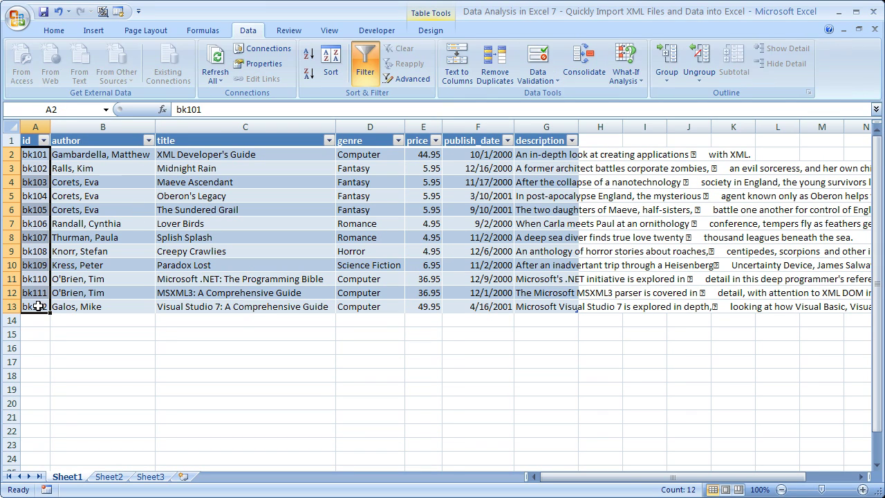